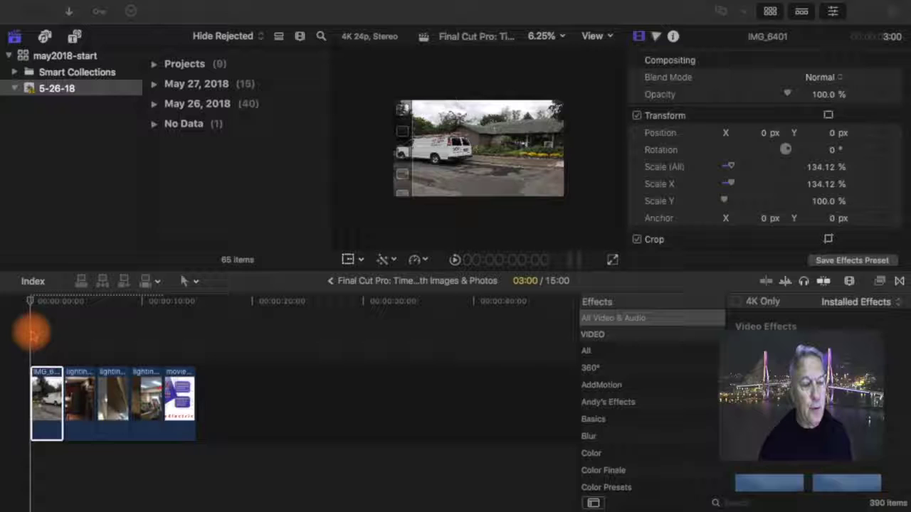
- Play the photo slideshow from the beginning of the timeline to review the stills
click(32, 304)
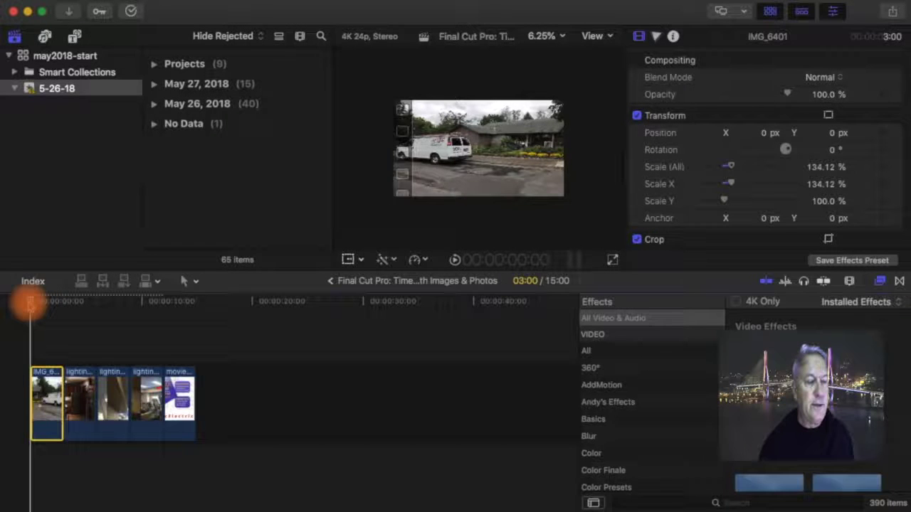
key(space)
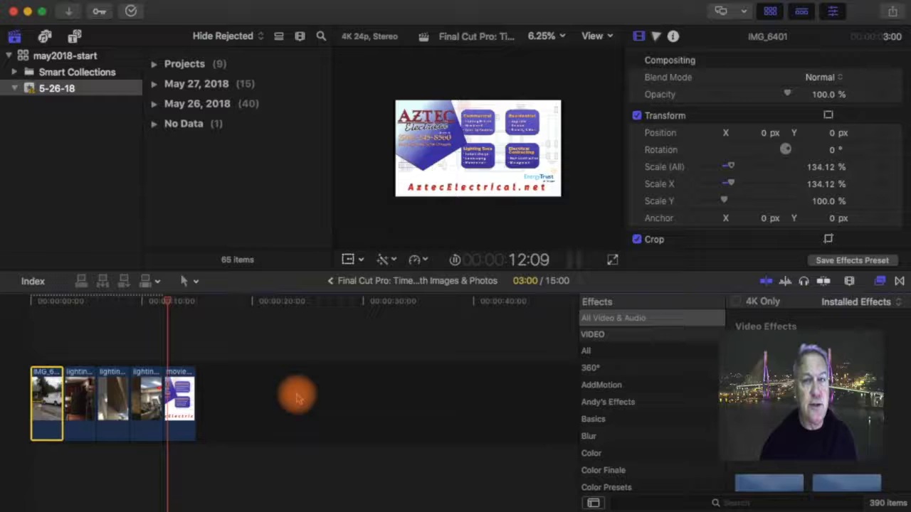
key(space)
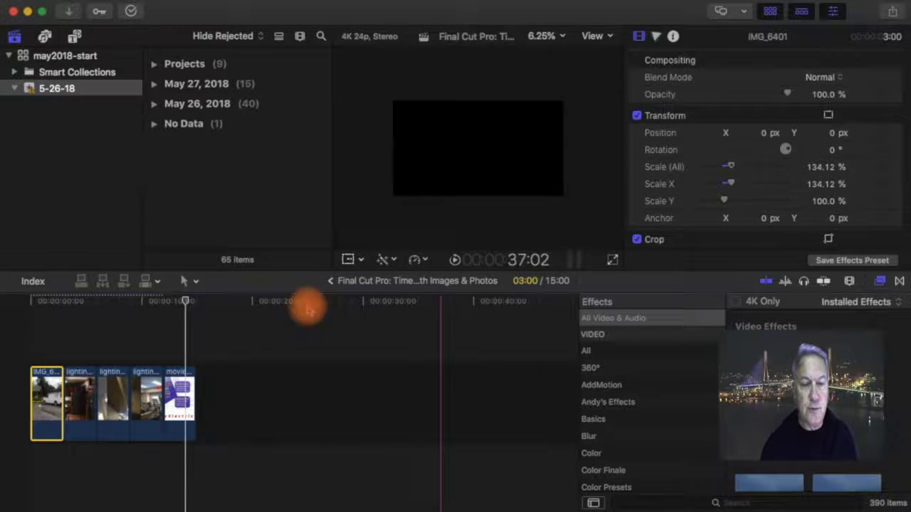
- Apply a Ken Burns effect to the IMG_6401 van photo, starting tight on the van and ending on the full frame
drag(187, 301, 37, 335)
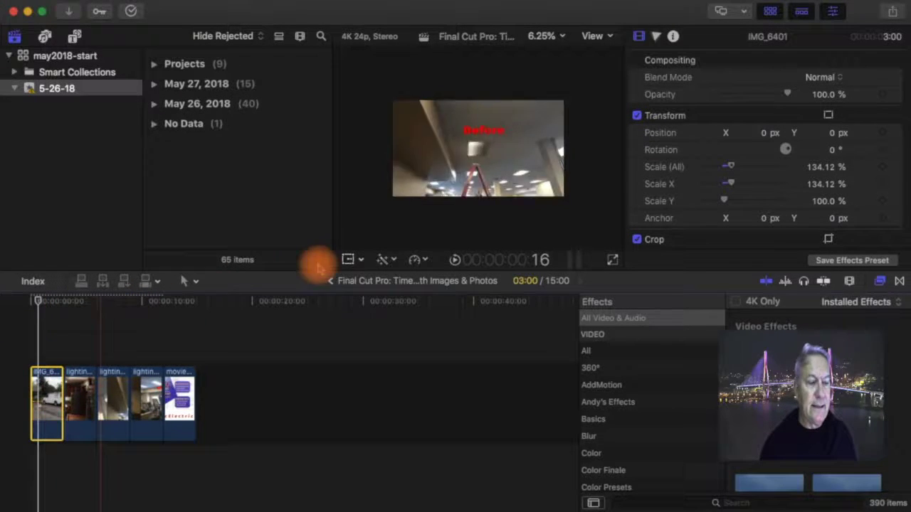
click(360, 260)
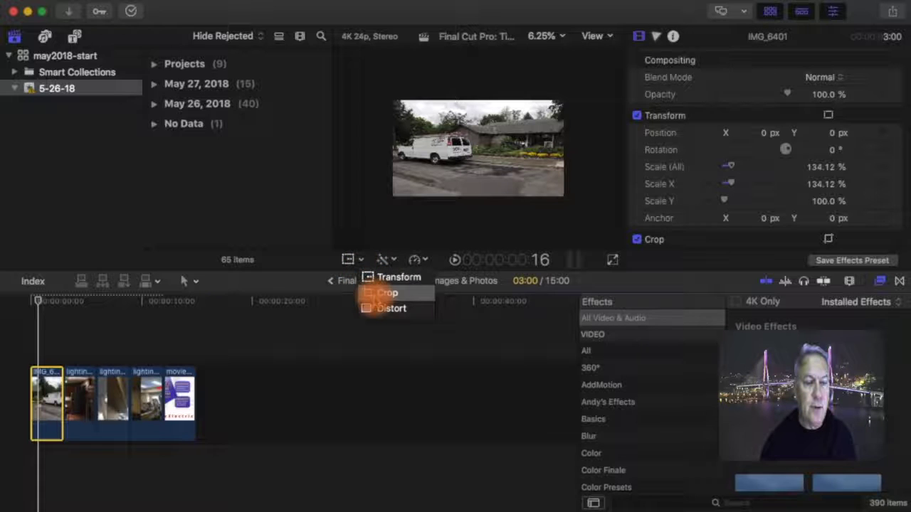
click(375, 294)
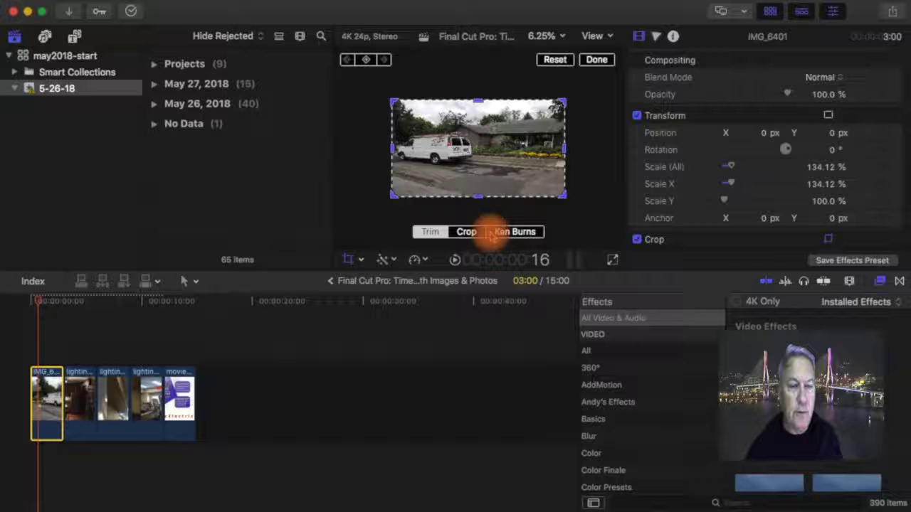
click(509, 232)
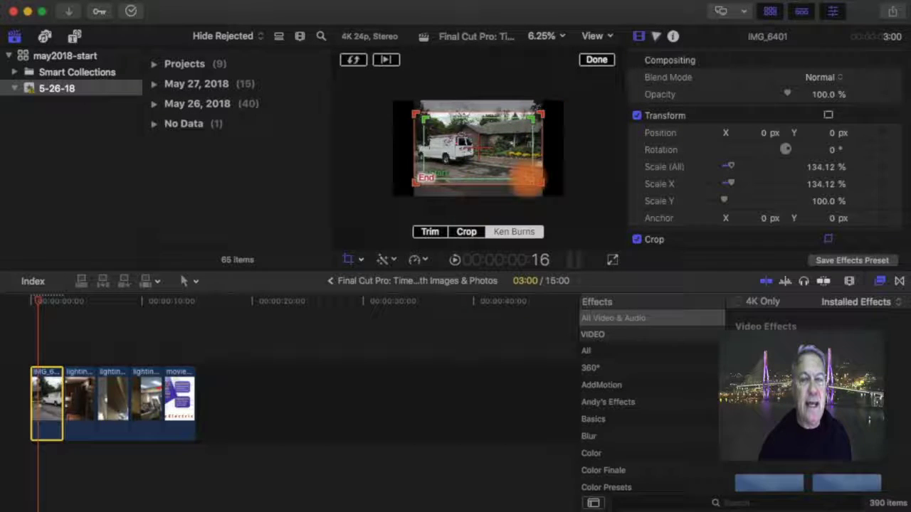
drag(530, 178, 489, 149)
drag(416, 111, 394, 101)
drag(541, 186, 560, 197)
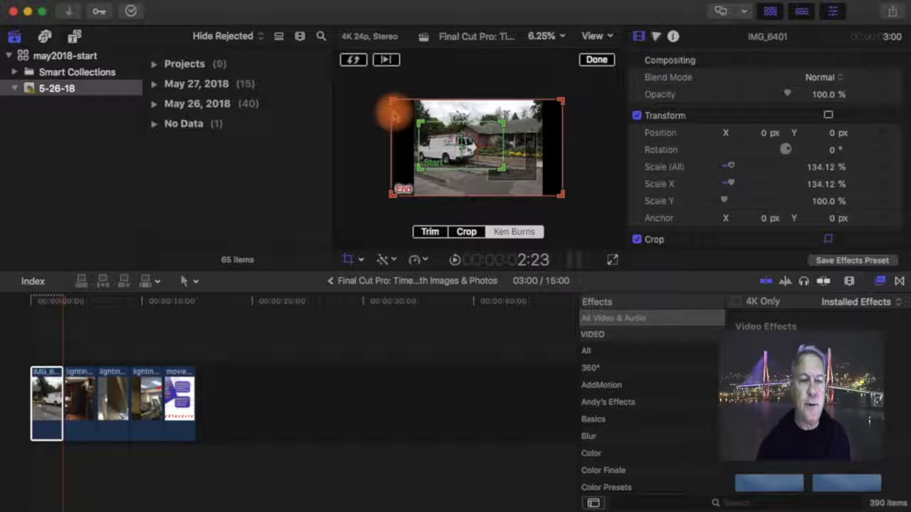
click(596, 59)
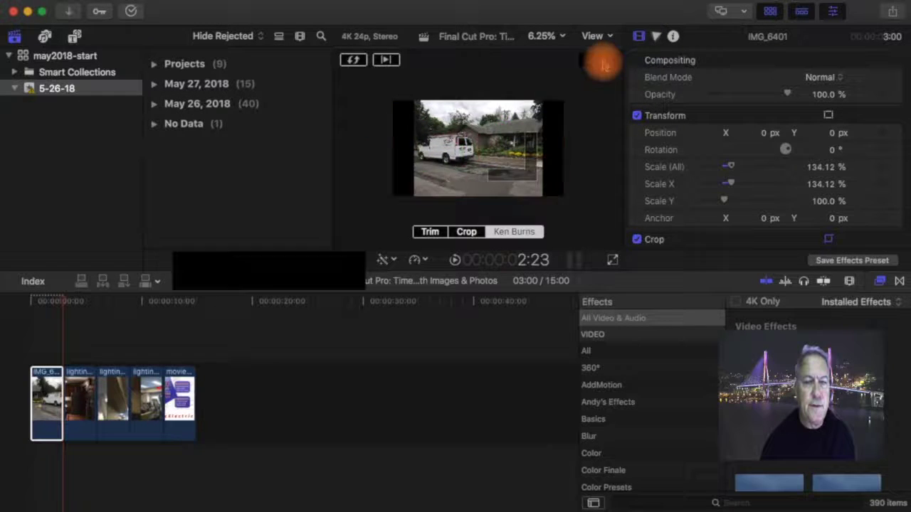
- Play back the van photo from the start of the timeline to check its zoom-out
drag(68, 307, 23, 315)
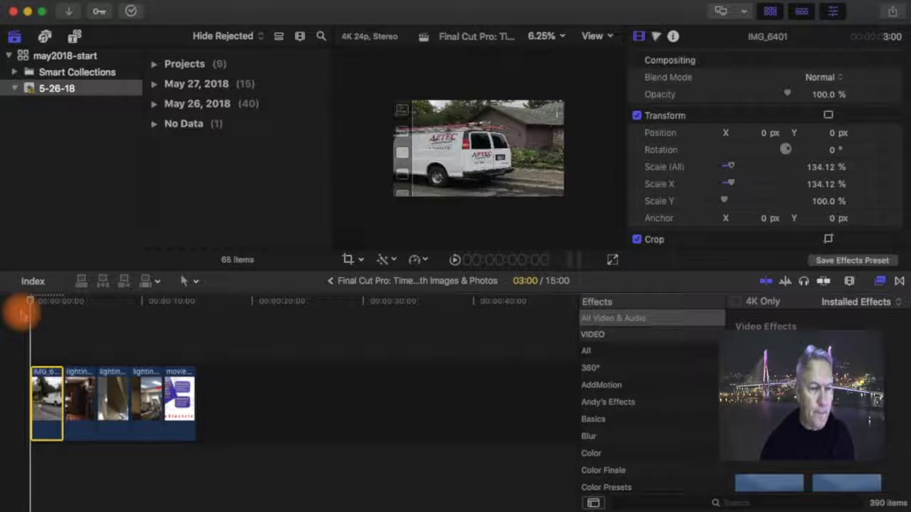
key(space)
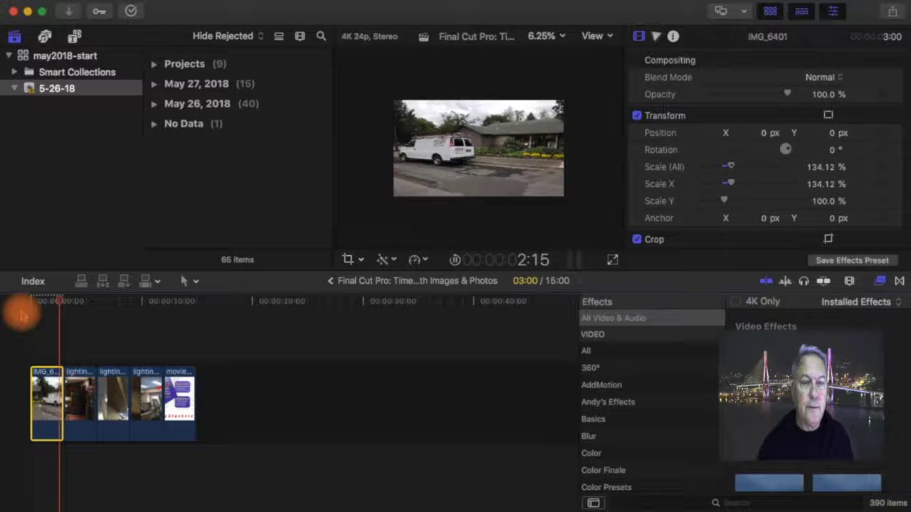
key(space)
- Apply a Ken Burns effect to the lighting-design kitchen photo, with the start frame over the island and the end frame over the ceiling lights
drag(64, 301, 81, 306)
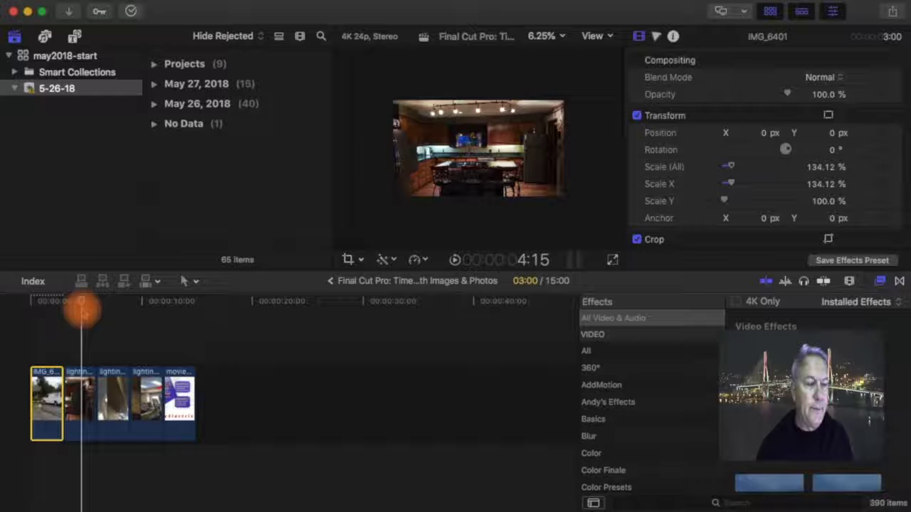
click(80, 406)
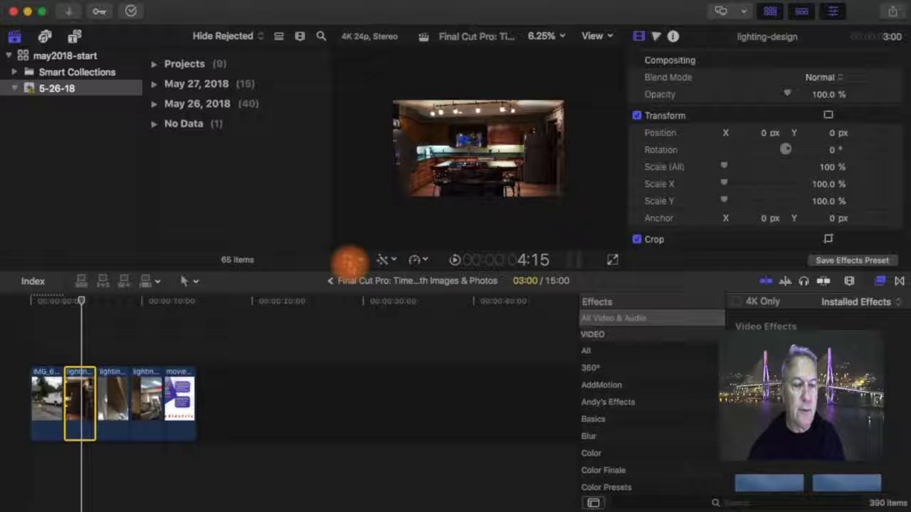
click(348, 259)
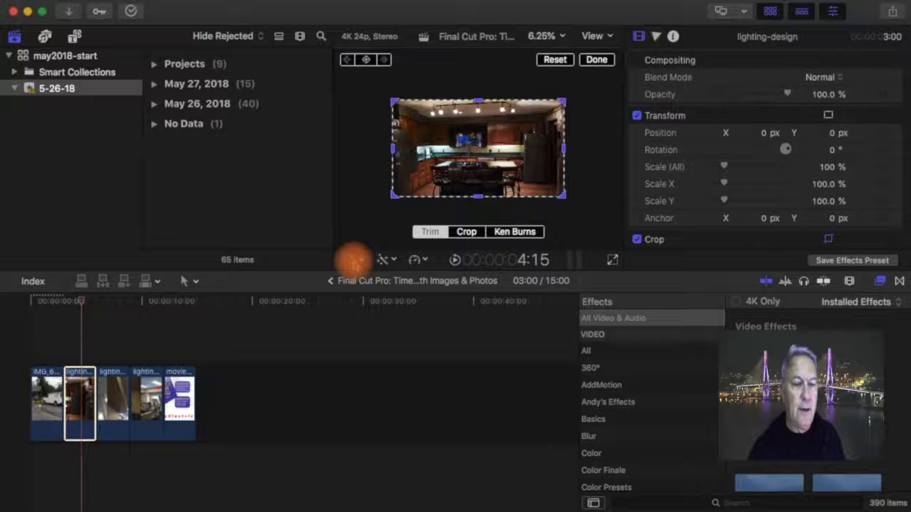
click(506, 233)
drag(395, 194, 480, 147)
drag(554, 136, 532, 149)
drag(454, 124, 485, 133)
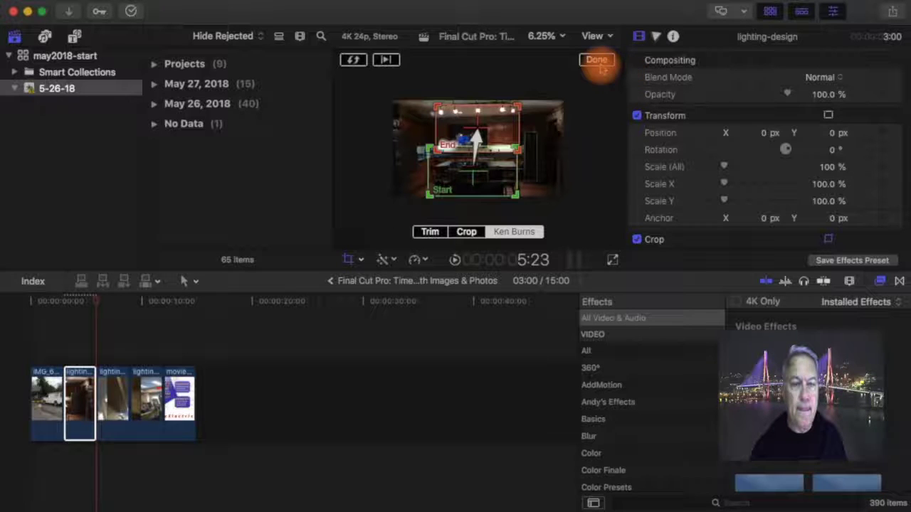
click(597, 60)
- Play back the kitchen photo from just before its start to check the upward pan
drag(107, 306, 61, 315)
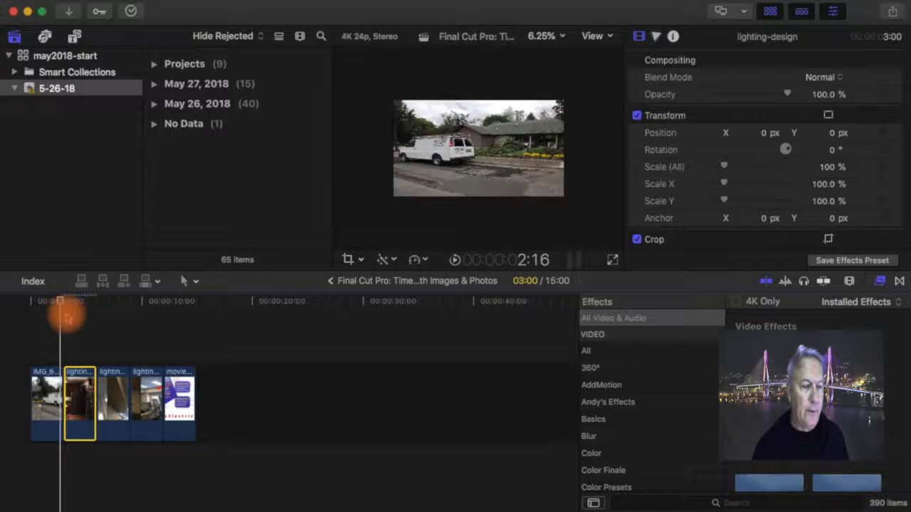
key(space)
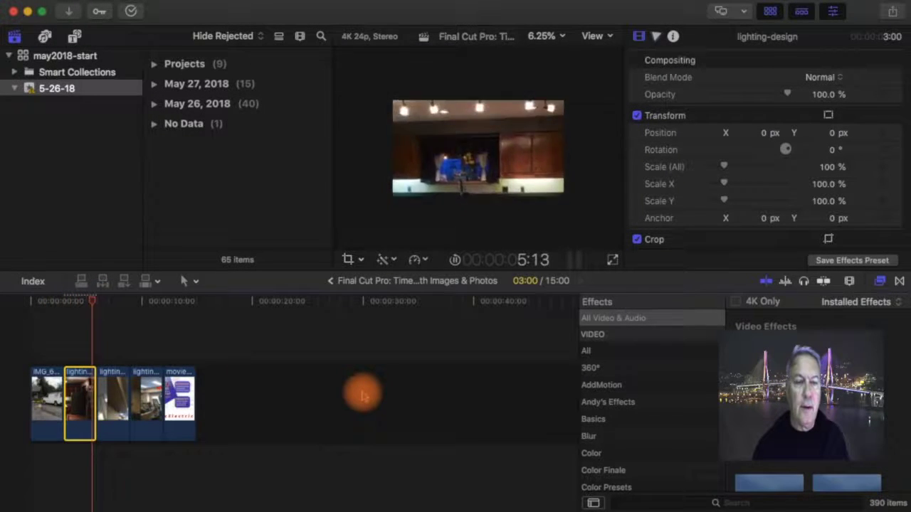
click(106, 304)
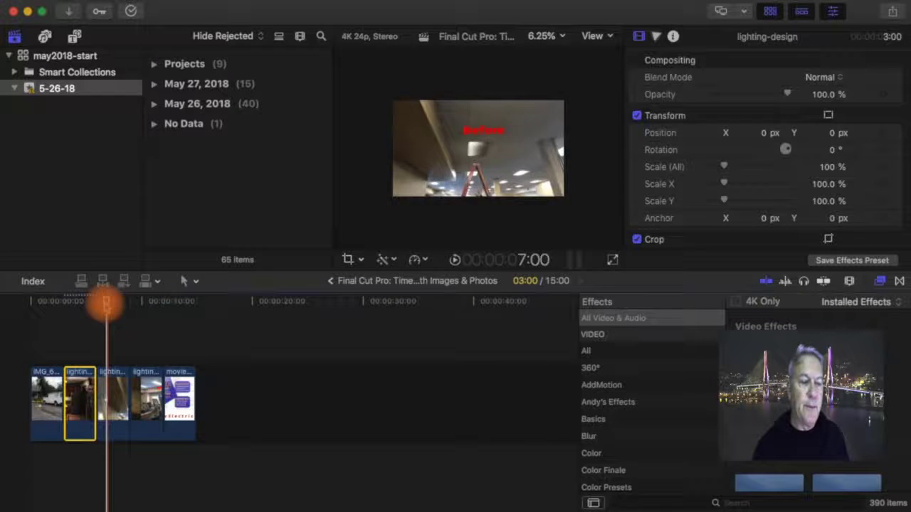
- Apply a Ken Burns effect to the "Before" photo, starting close on the label and light fixture and ending near full frame, and preview the clip
drag(105, 304, 110, 304)
click(116, 376)
click(360, 260)
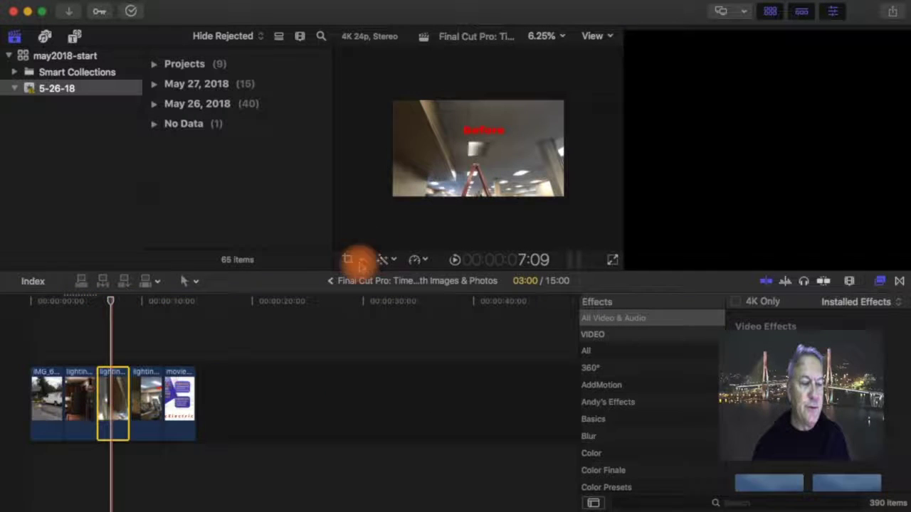
click(349, 260)
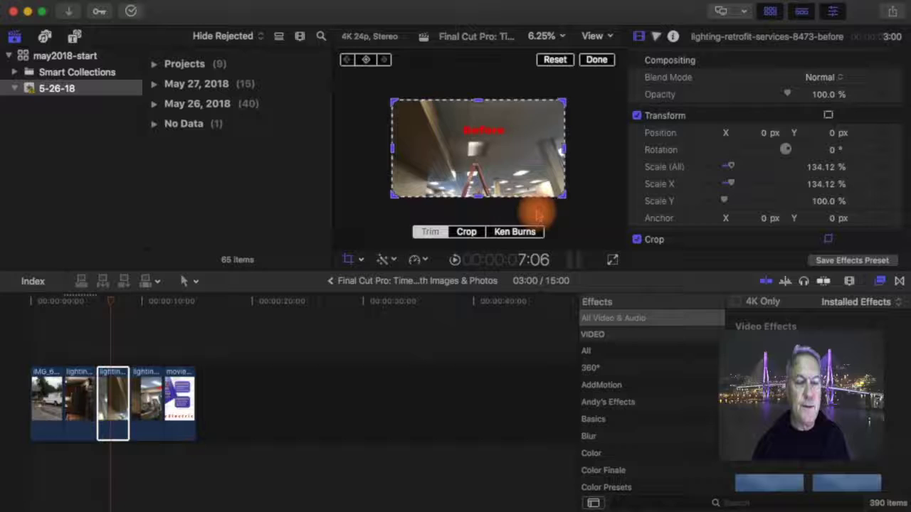
click(519, 233)
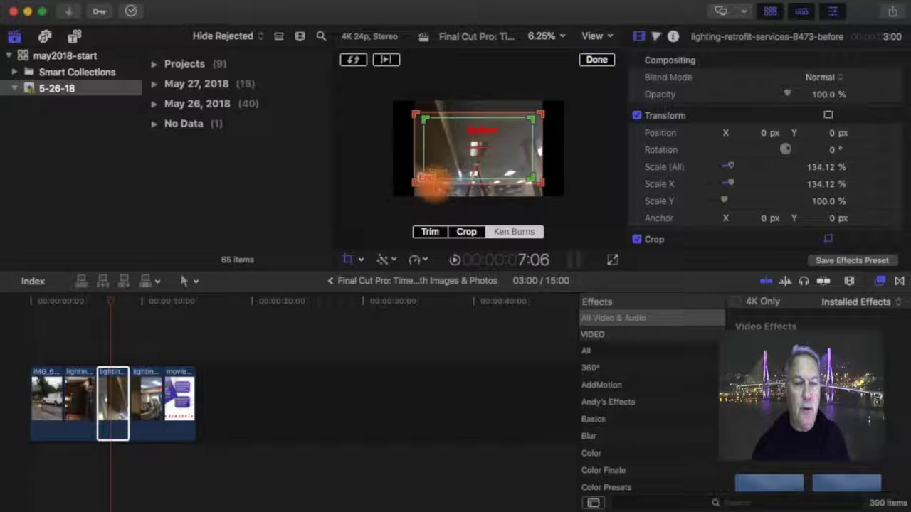
drag(424, 178, 466, 173)
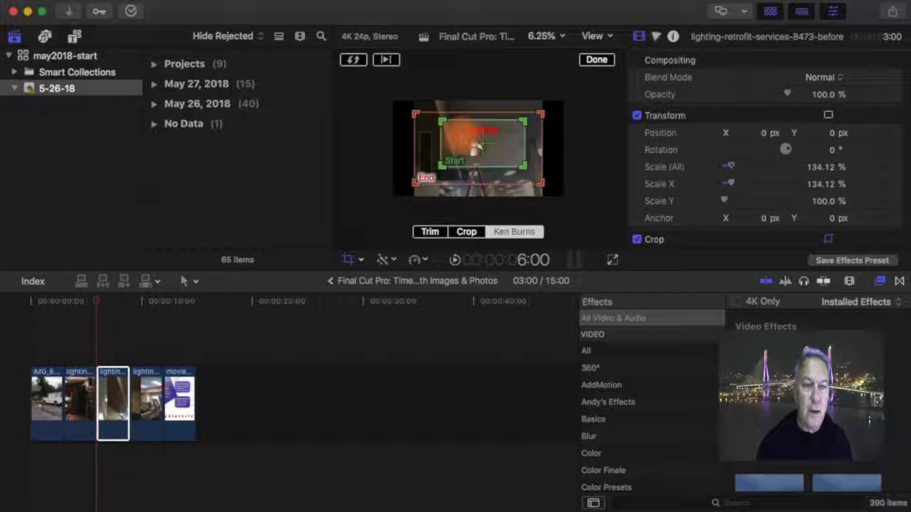
drag(420, 117, 397, 103)
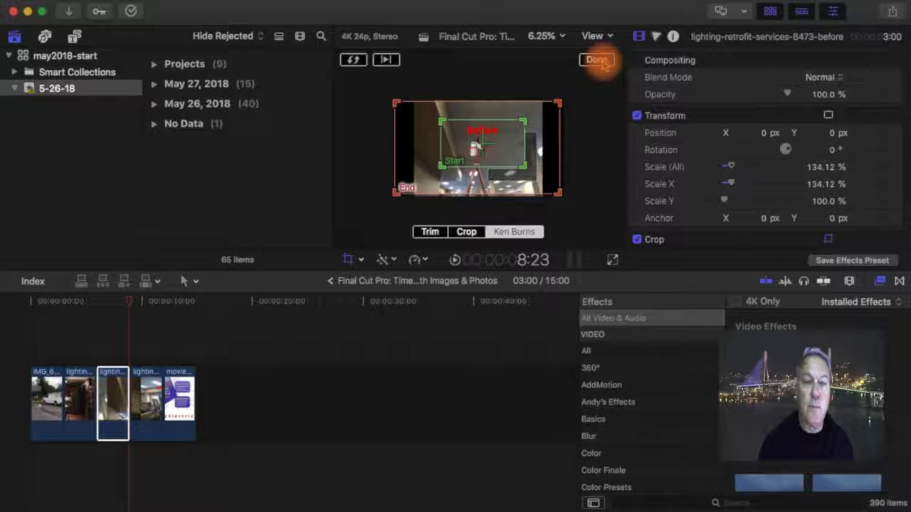
click(601, 61)
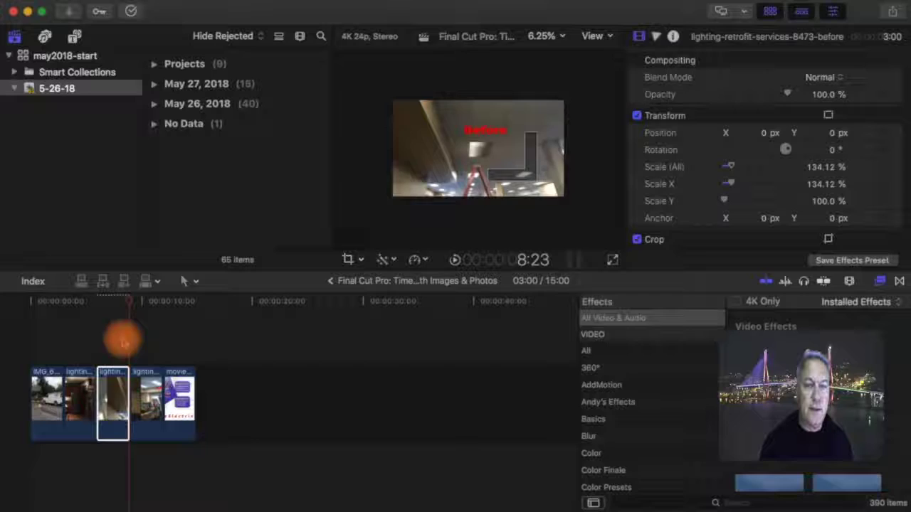
click(126, 305)
click(97, 313)
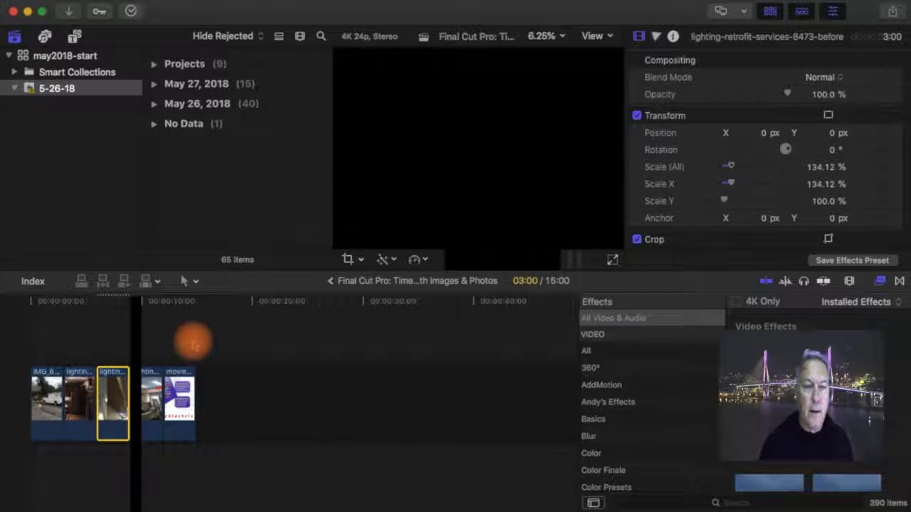
- Apply a Ken Burns effect to the "After" photo, with the end frame near full size and the start frame slightly inside it
click(148, 391)
click(138, 311)
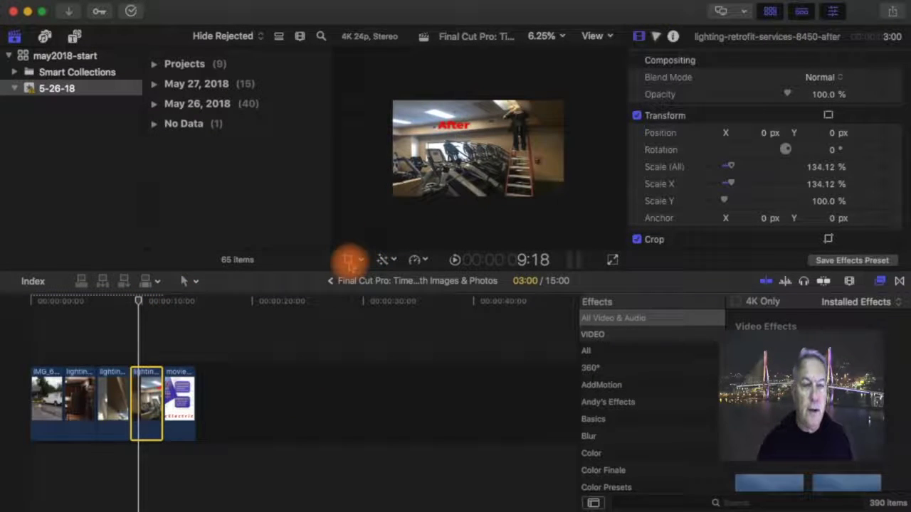
click(348, 260)
click(512, 233)
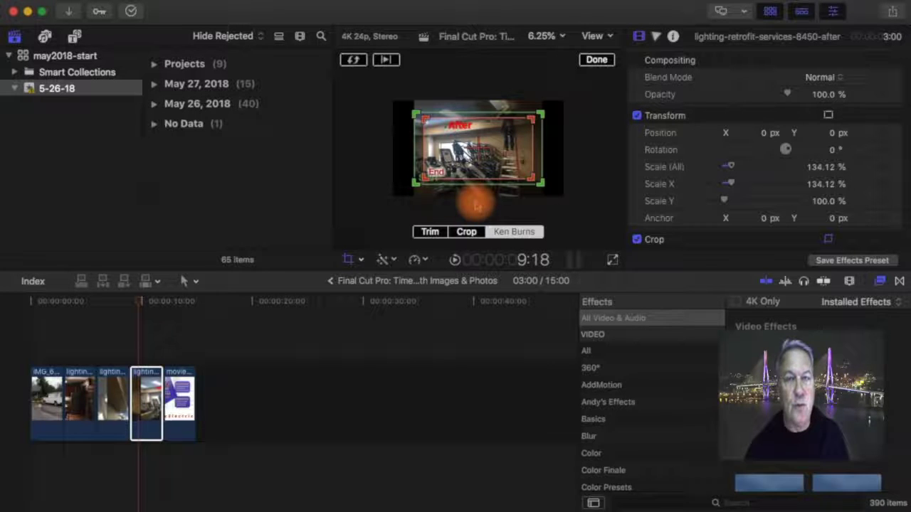
drag(422, 179, 396, 196)
drag(533, 120, 550, 107)
mouse_move(406, 179)
mouse_down()
mouse_move(417, 189)
mouse_move(401, 188)
mouse_up()
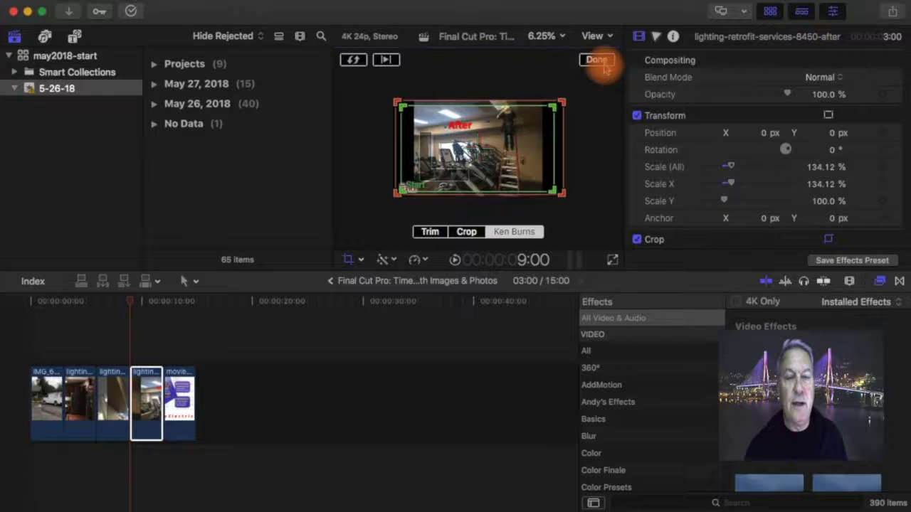
click(603, 66)
- Play back the "After" photo and the whole slideshow from the beginning to review the Ken Burns moves
click(130, 304)
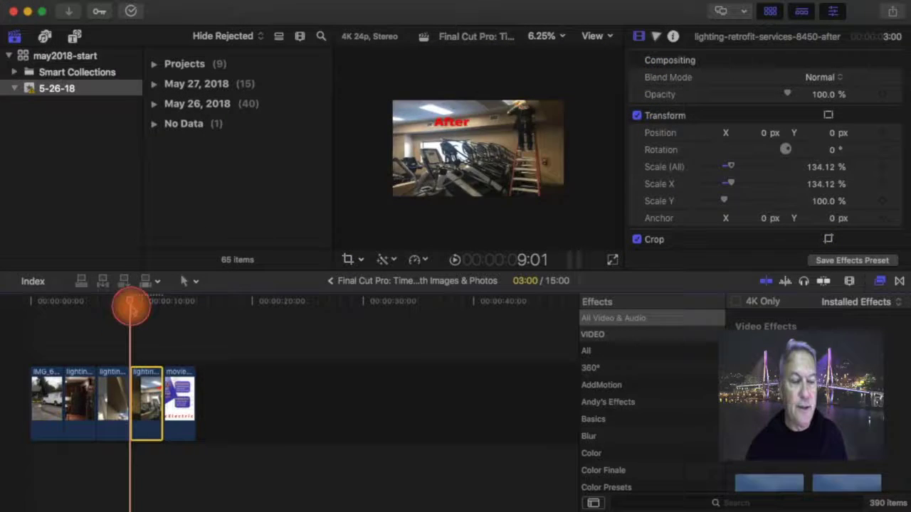
key(space)
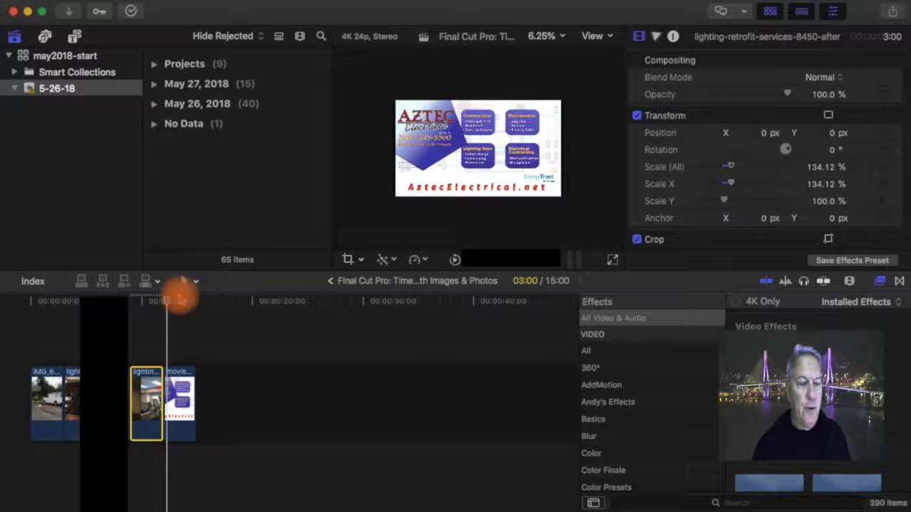
drag(168, 303, 7, 327)
key(space)
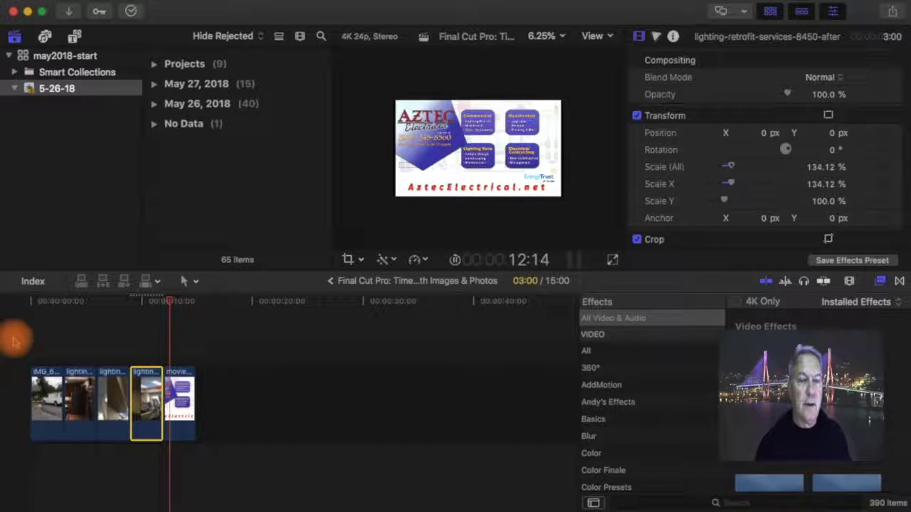
key(space)
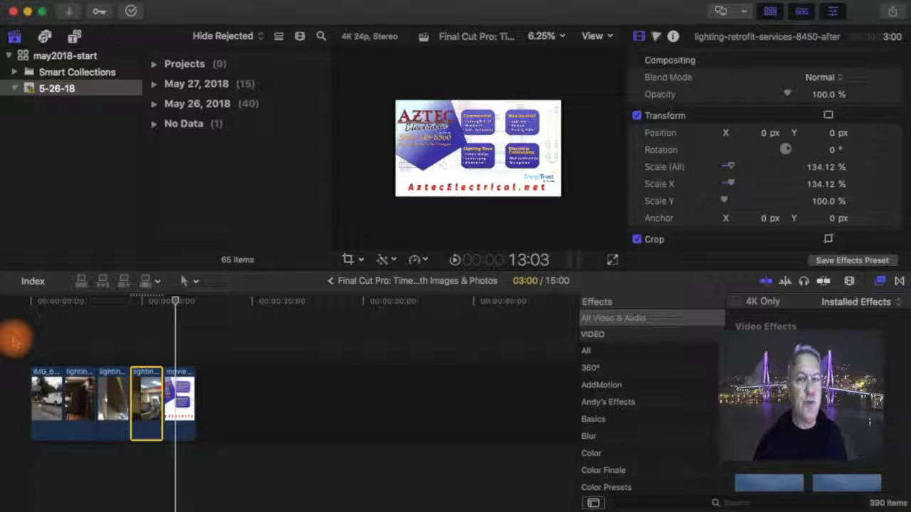
- Select the movie-header-2018 clip at the end of the timeline and place the playhead about midway through it
click(178, 399)
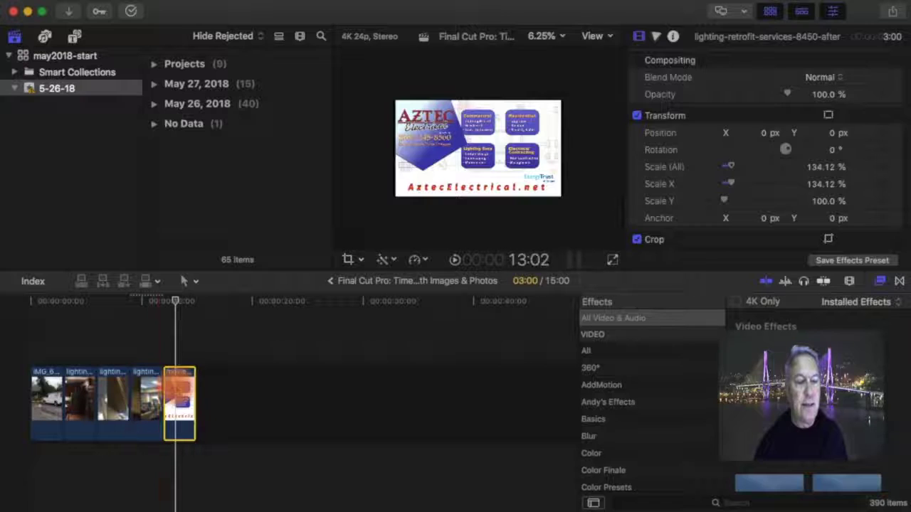
drag(179, 305, 182, 306)
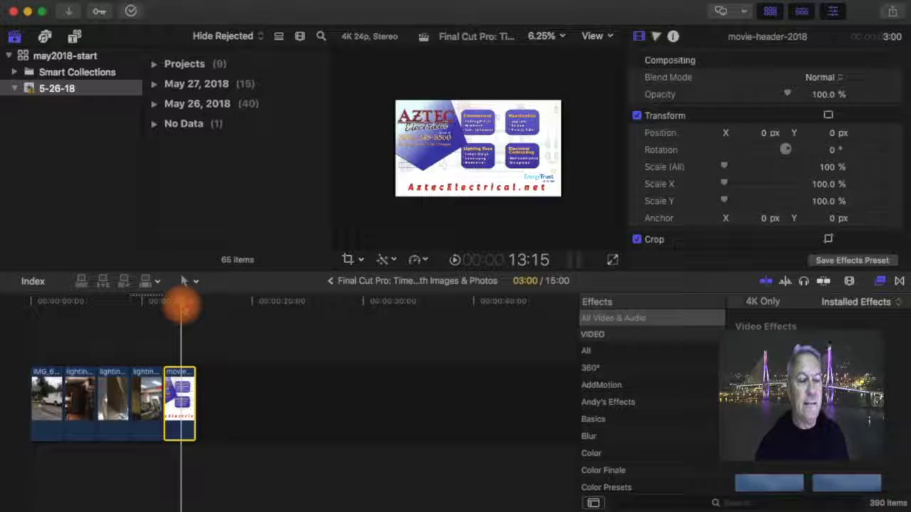